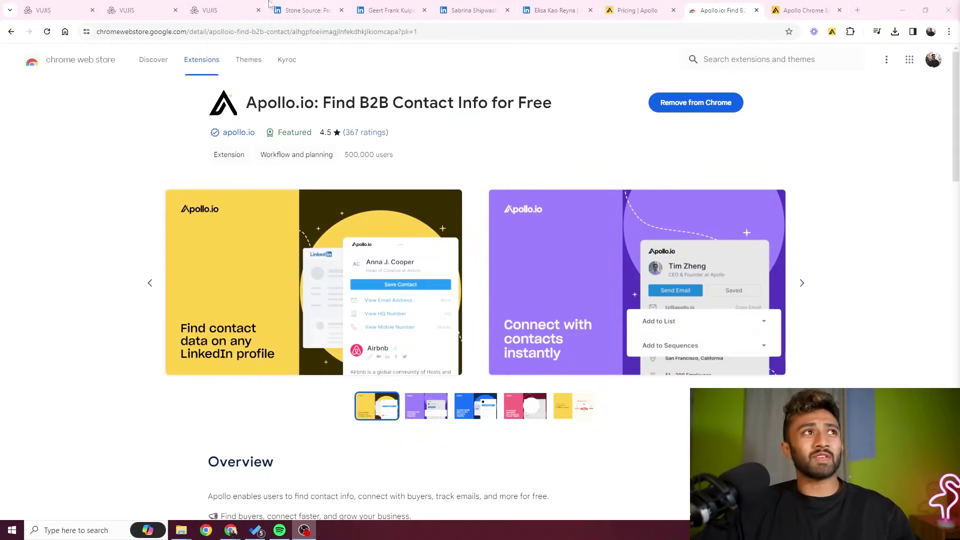
# Return to Vujis from the Apollo.io store listing and go to the shipment Search section
pyautogui.click(85, 6)
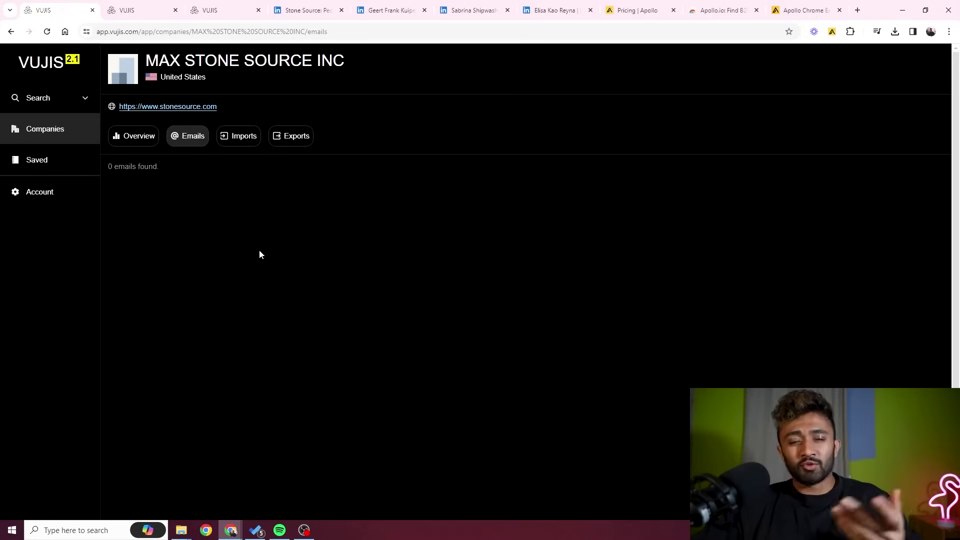
pyautogui.click(46, 98)
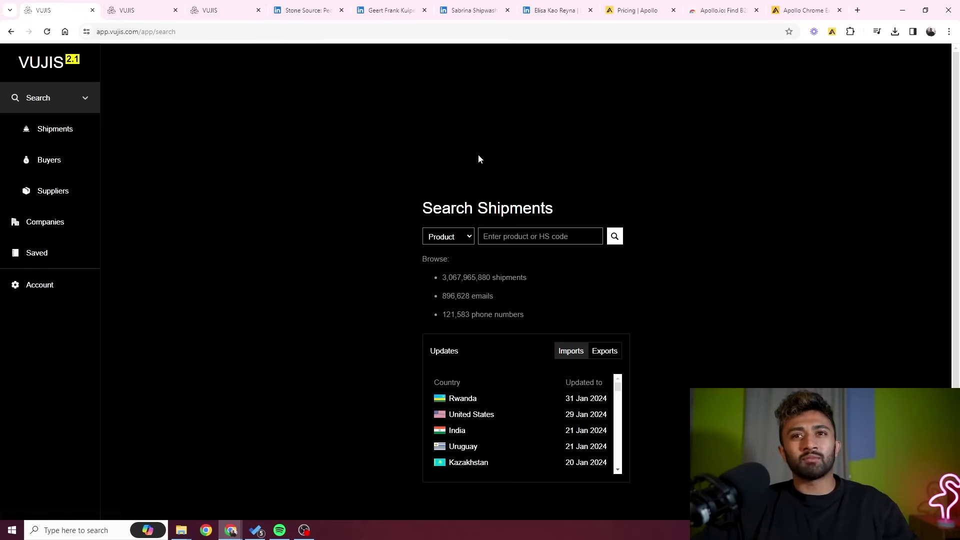
# Search US import shipments for HS code 2517 (pebbles, gravel), yielding about 17,664 results
pyautogui.click(518, 238)
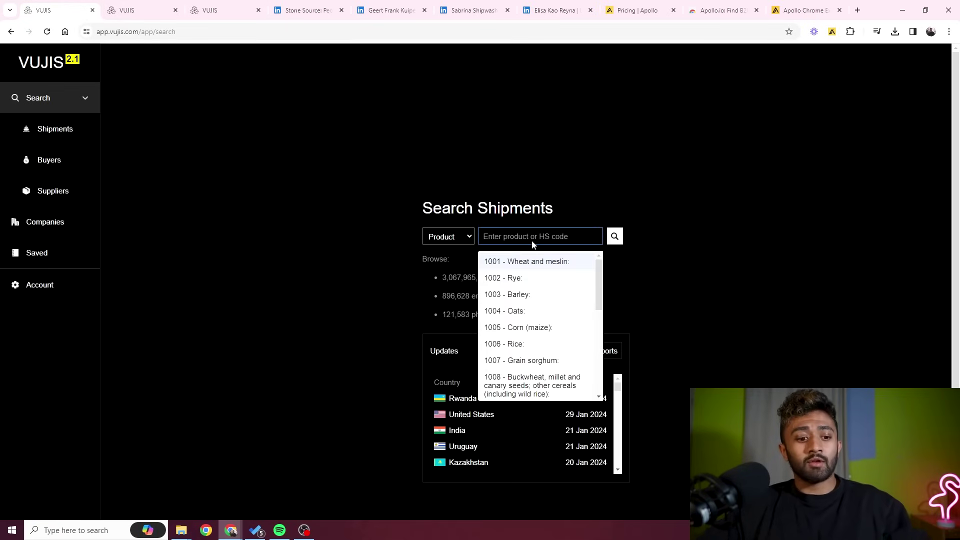
pyautogui.write('slag')
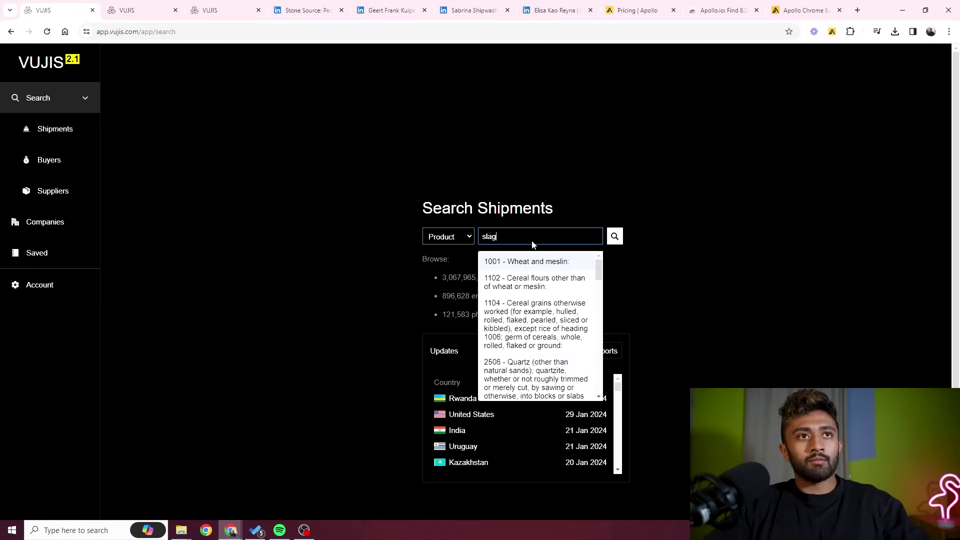
pyautogui.click(540, 284)
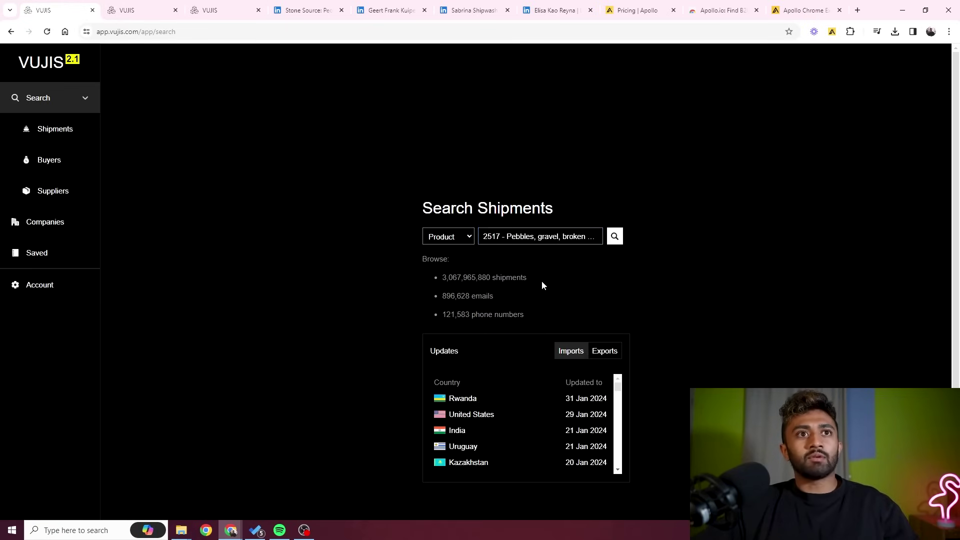
pyautogui.click(615, 239)
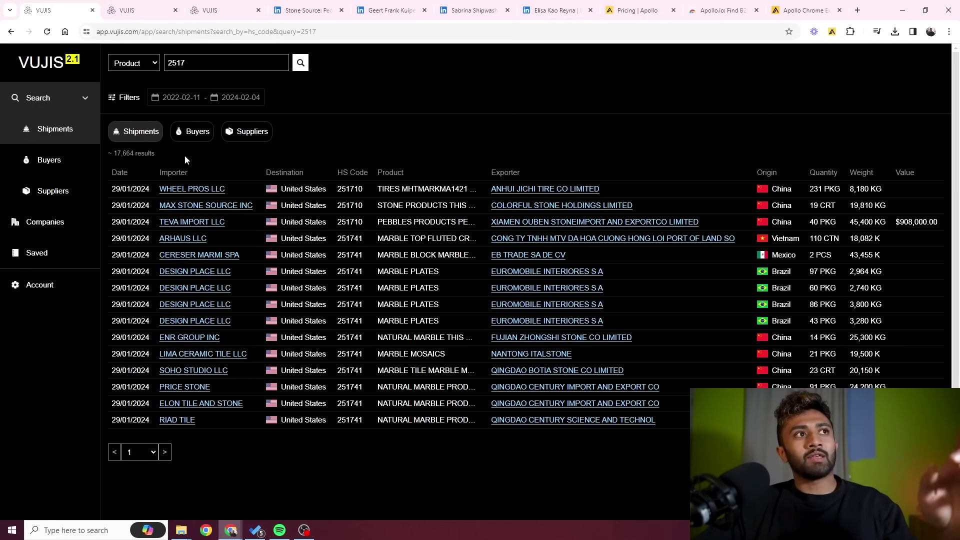
# Open the WHEEL PROS LLC and MAX STONE SOURCE INC importer pages in new tabs
pyautogui.rightClick(192, 192)
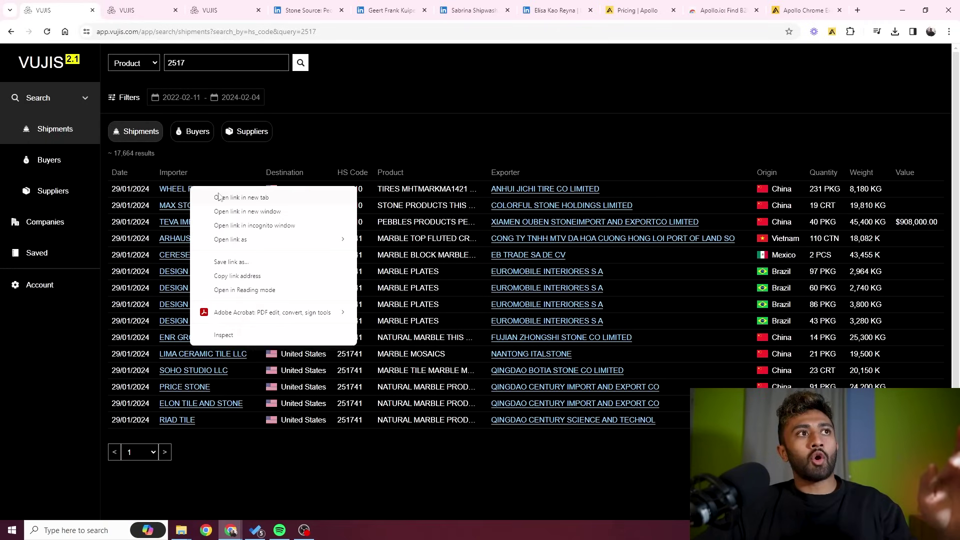
pyautogui.click(219, 197)
pyautogui.rightClick(203, 203)
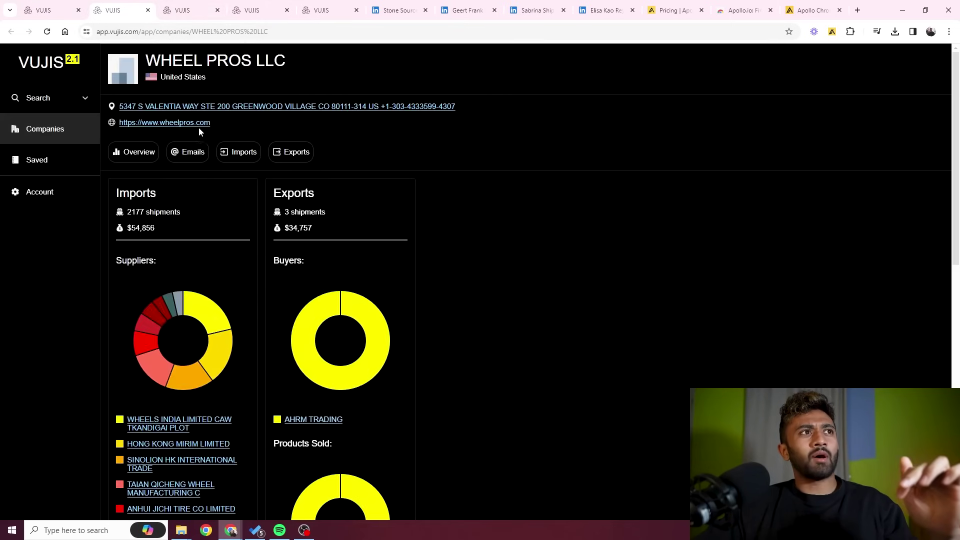
# Check the Emails found for each importer: one for Wheel Pros LLC, none for Max Stone Source Inc
pyautogui.click(186, 153)
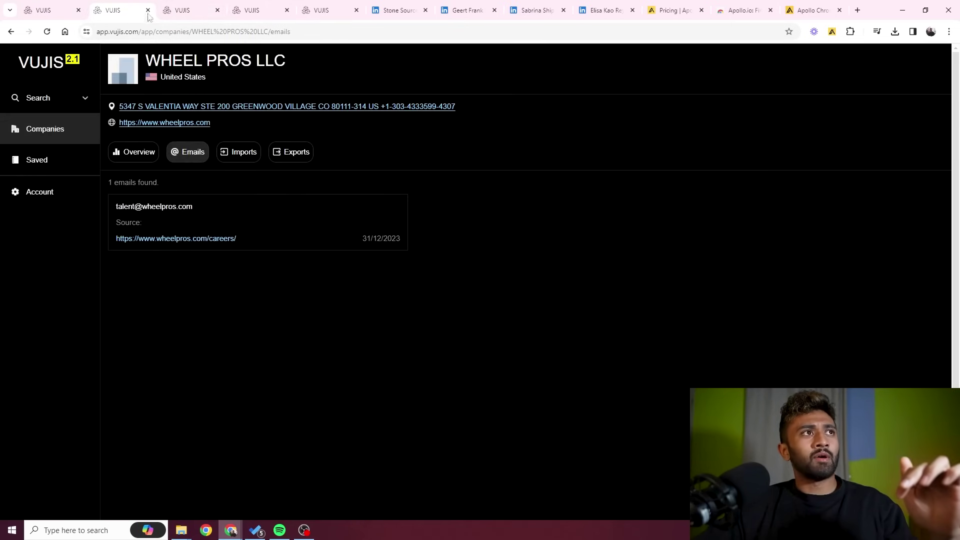
pyautogui.click(182, 11)
pyautogui.click(188, 139)
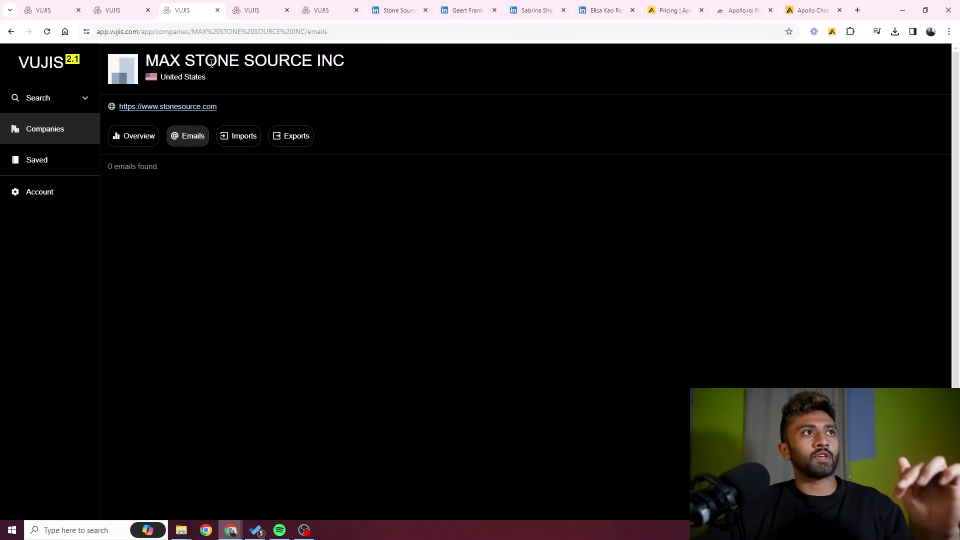
pyautogui.click(248, 8)
pyautogui.click(316, 9)
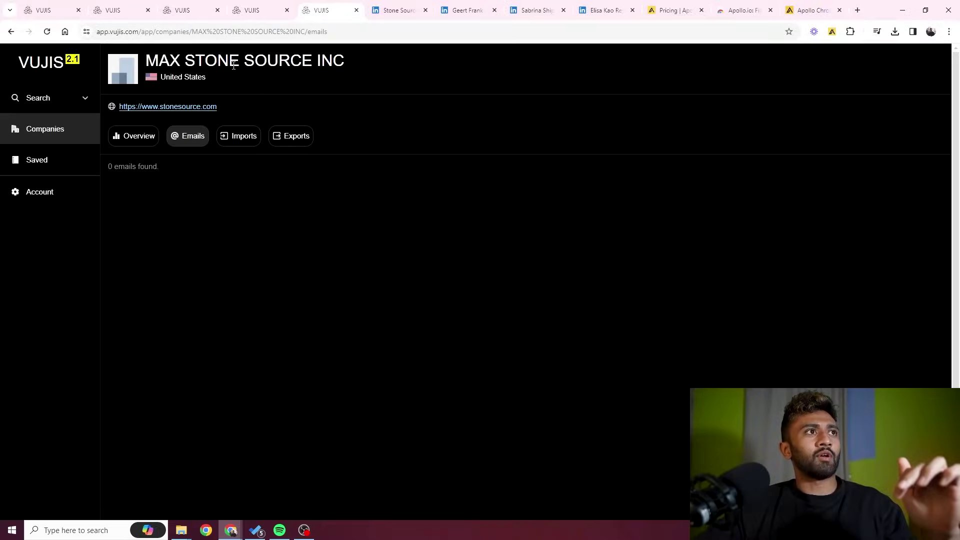
# Close the duplicate Vujis tab and revisit Max Stone Source Inc's empty email list
pyautogui.click(356, 10)
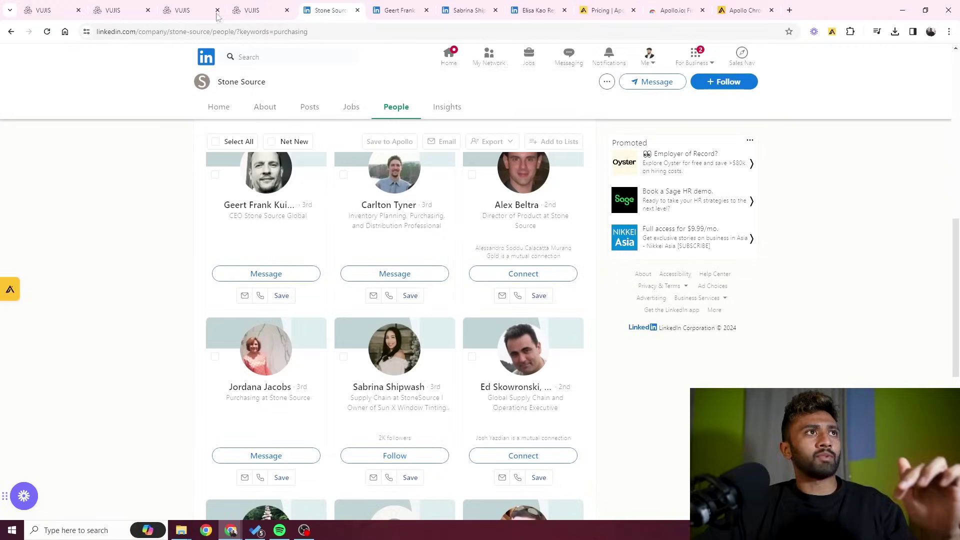
pyautogui.click(186, 10)
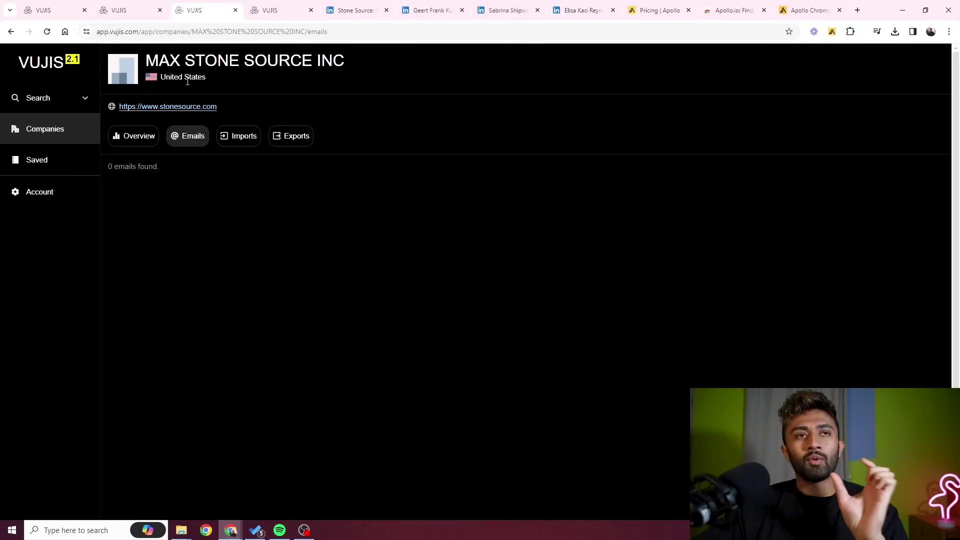
# Review Apollo's extension guide and pricing plans (Free, Basic $39, Professional $79, Organization $79), then its store listing
pyautogui.click(783, 9)
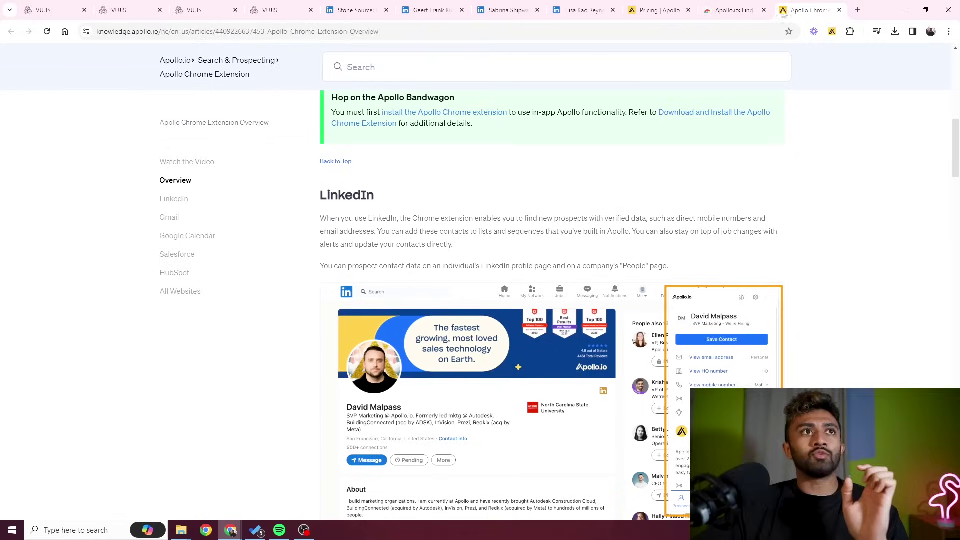
pyautogui.click(658, 10)
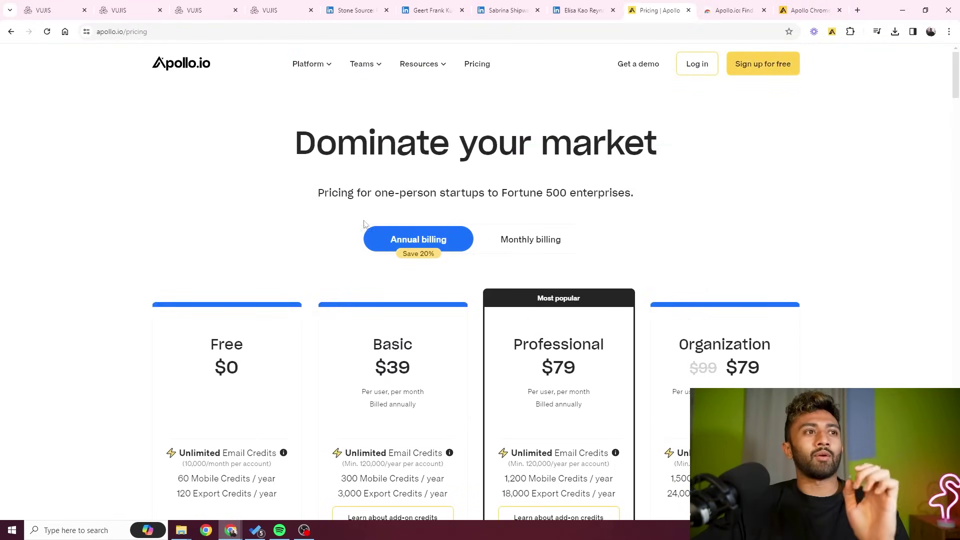
pyautogui.scroll(-3, 368, 225)
pyautogui.scroll(2, 367, 240)
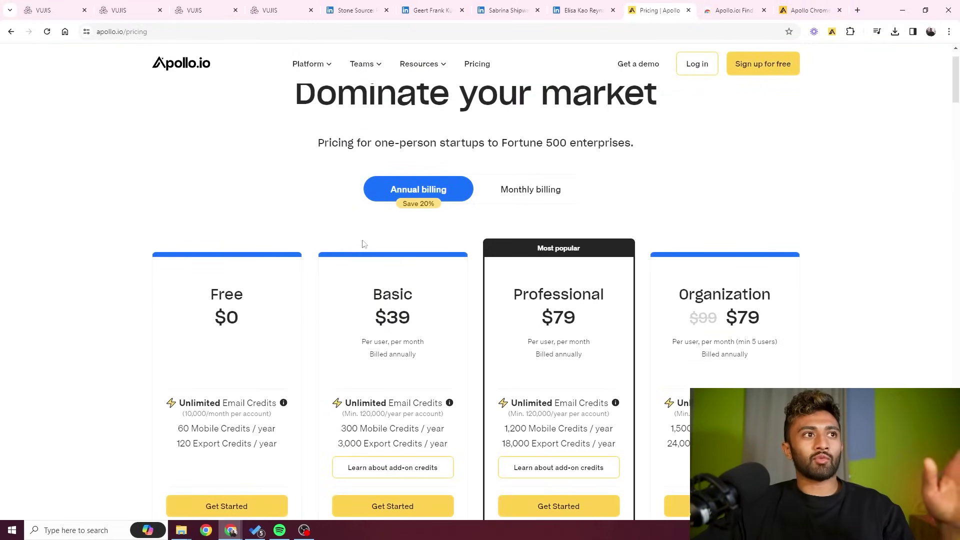
pyautogui.scroll(-2, 367, 241)
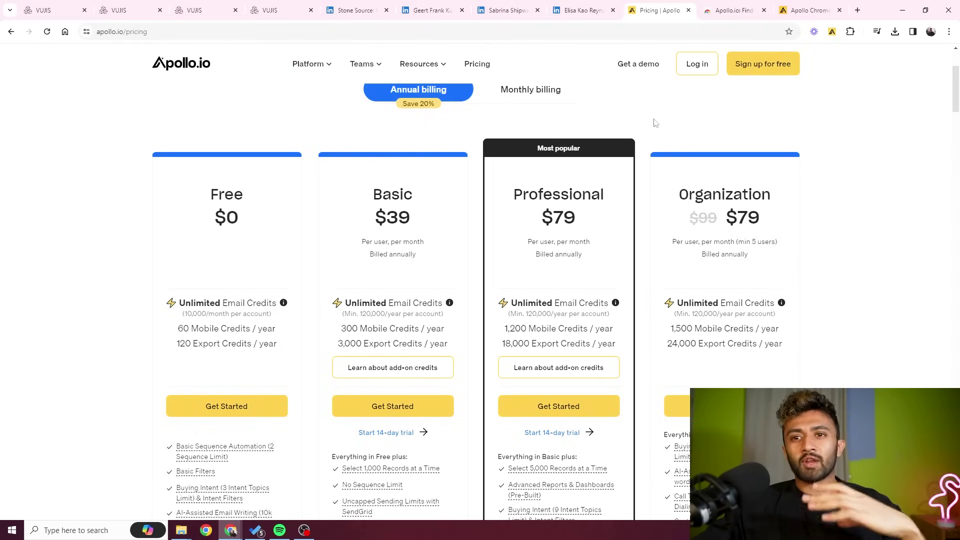
pyautogui.scroll(1, 324, 245)
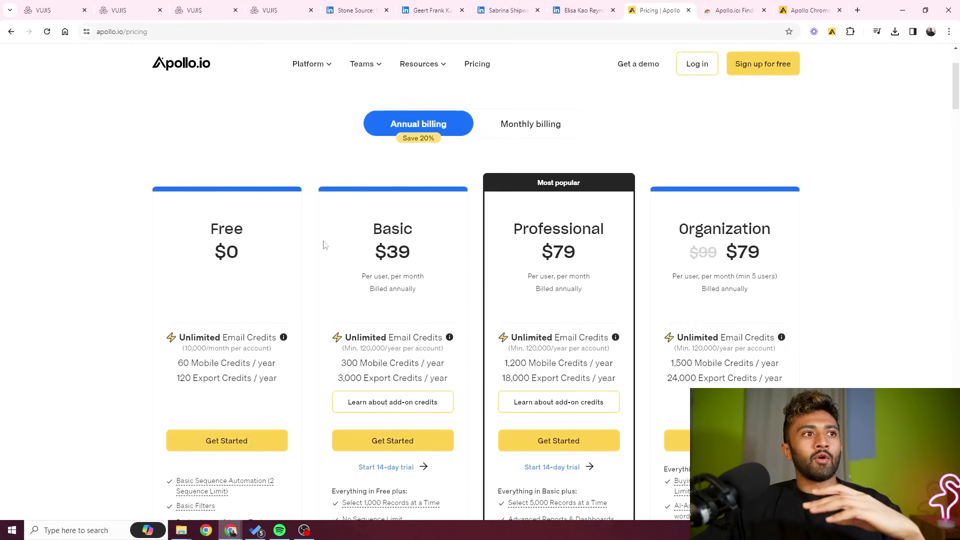
pyautogui.scroll(2, 324, 245)
pyautogui.scroll(-5, 225, 243)
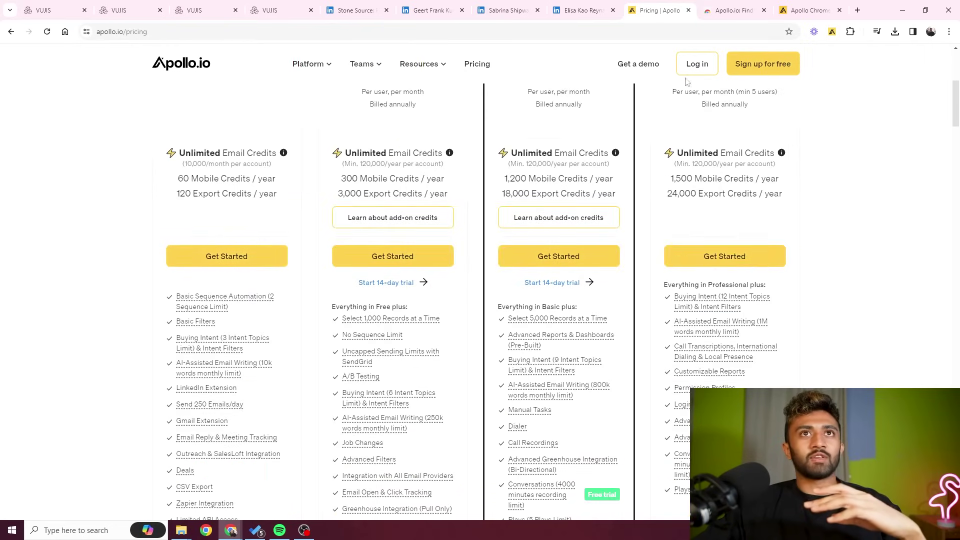
pyautogui.click(728, 10)
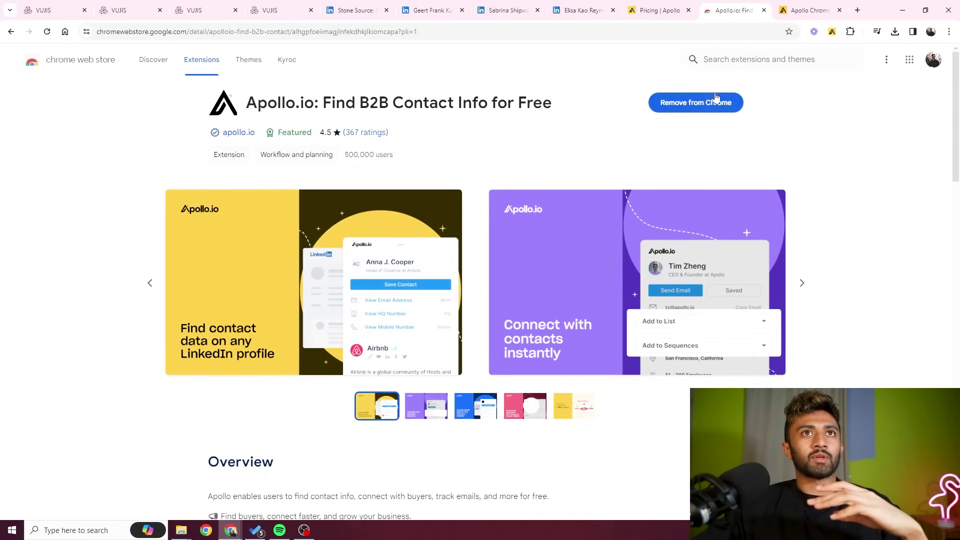
# View the Apollo extension's toolbar popup, then return to Stone Source's LinkedIn People page filtered by purchasing
pyautogui.click(832, 31)
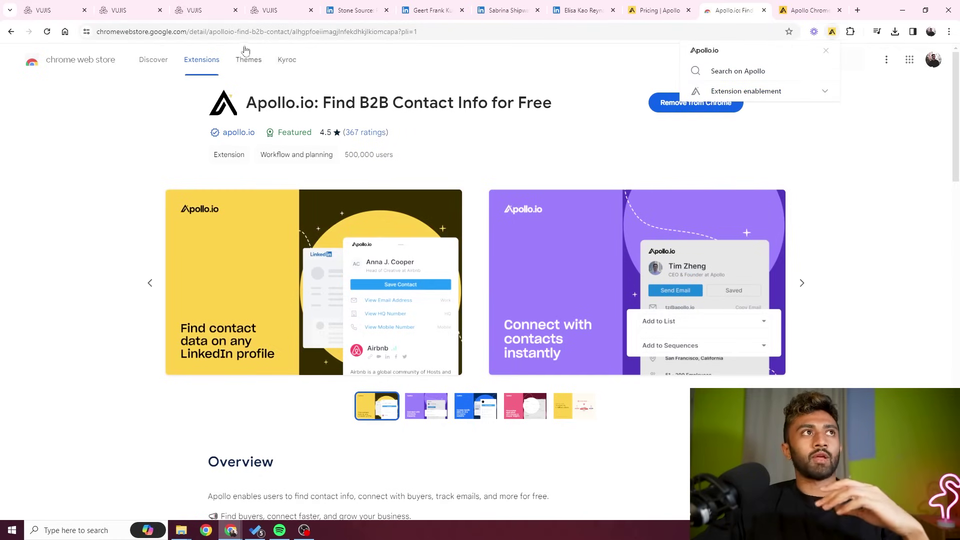
pyautogui.click(367, 12)
pyautogui.scroll(5, 324, 209)
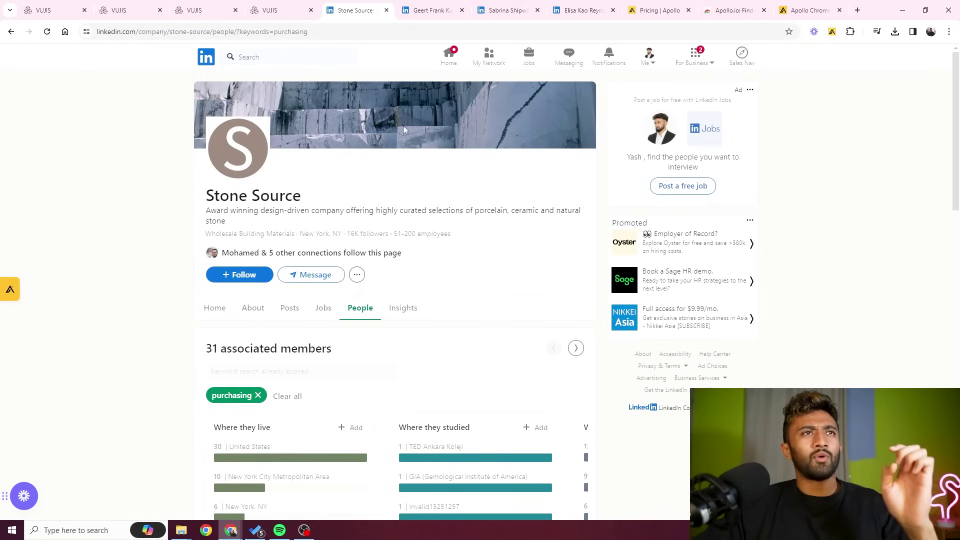
pyautogui.scroll(-4, 341, 195)
pyautogui.scroll(-3, 338, 196)
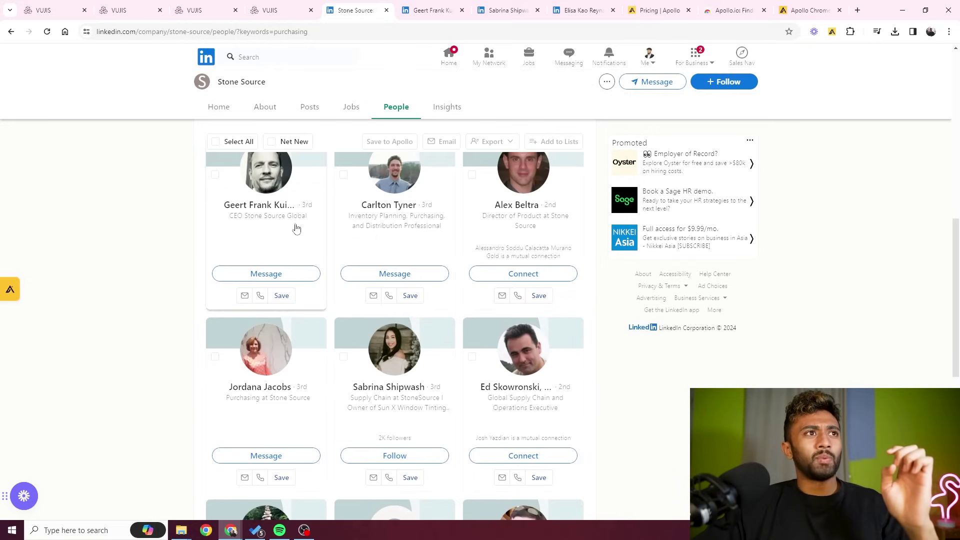
pyautogui.scroll(1, 337, 246)
pyautogui.scroll(-1, 465, 361)
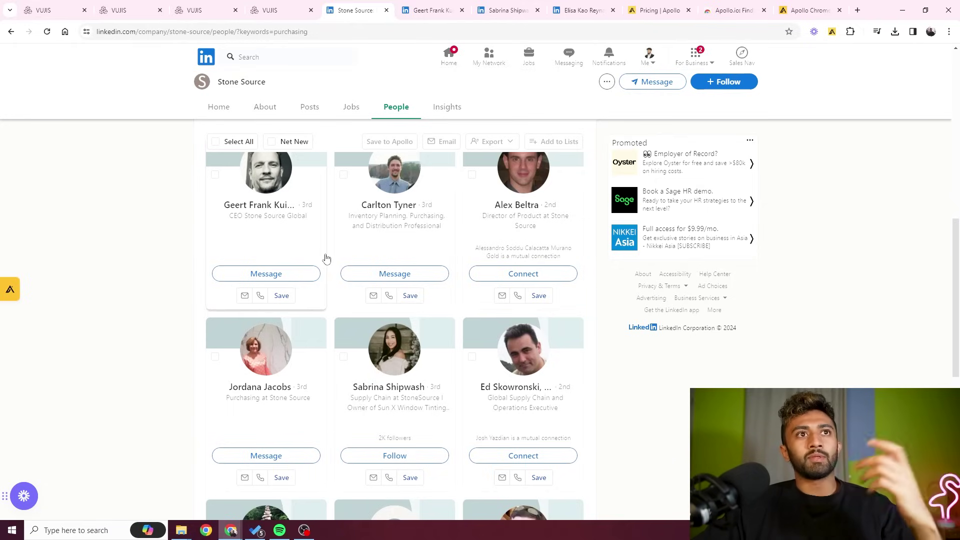
pyautogui.rightClick(535, 214)
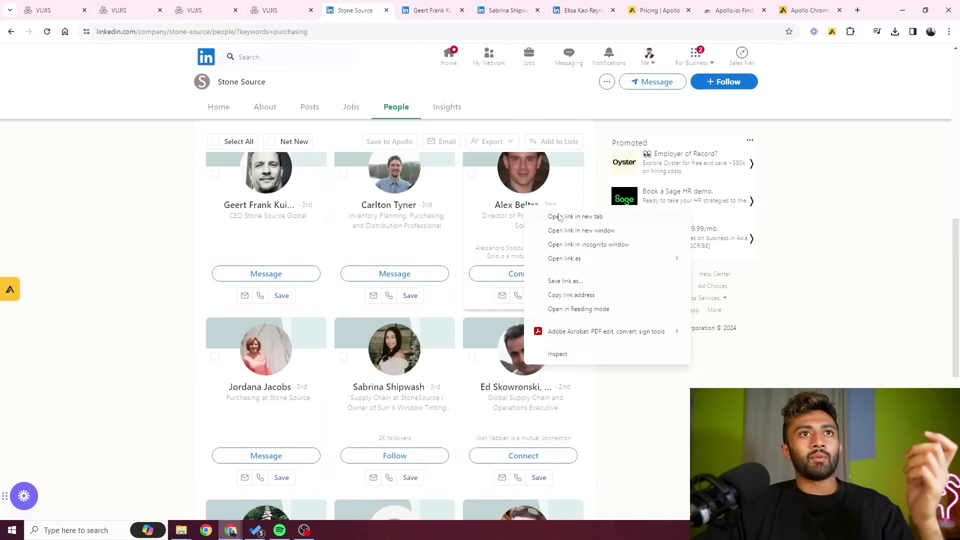
pyautogui.click(571, 223)
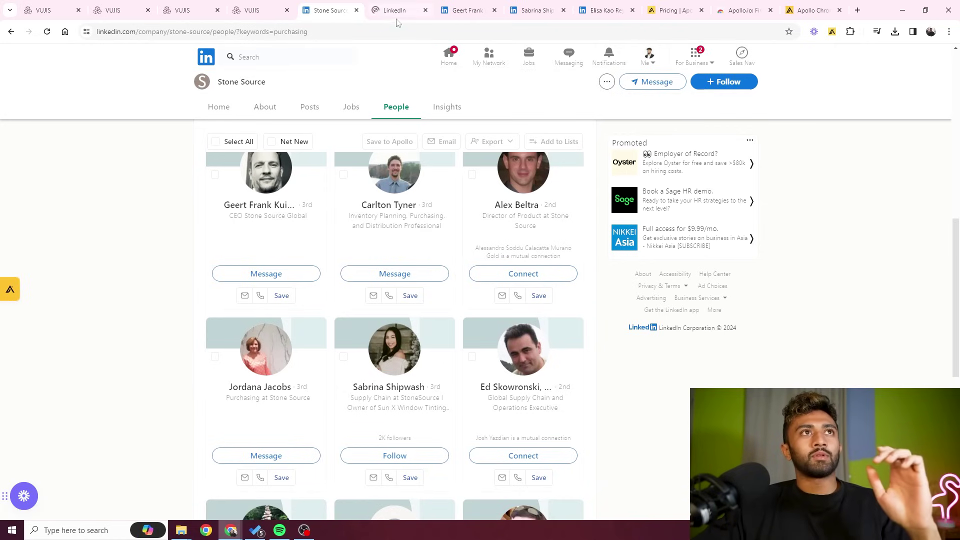
pyautogui.scroll(-2, 508, 180)
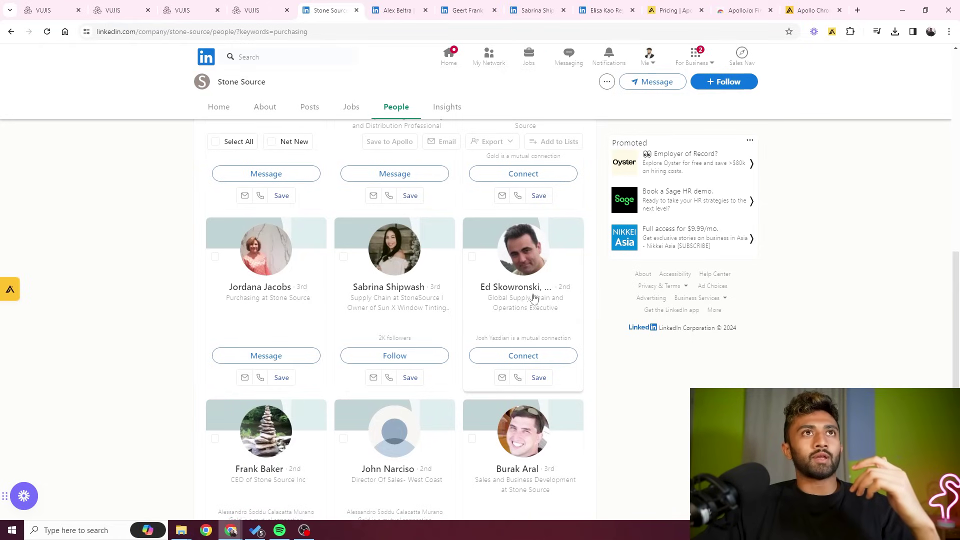
pyautogui.rightClick(528, 289)
pyautogui.click(585, 296)
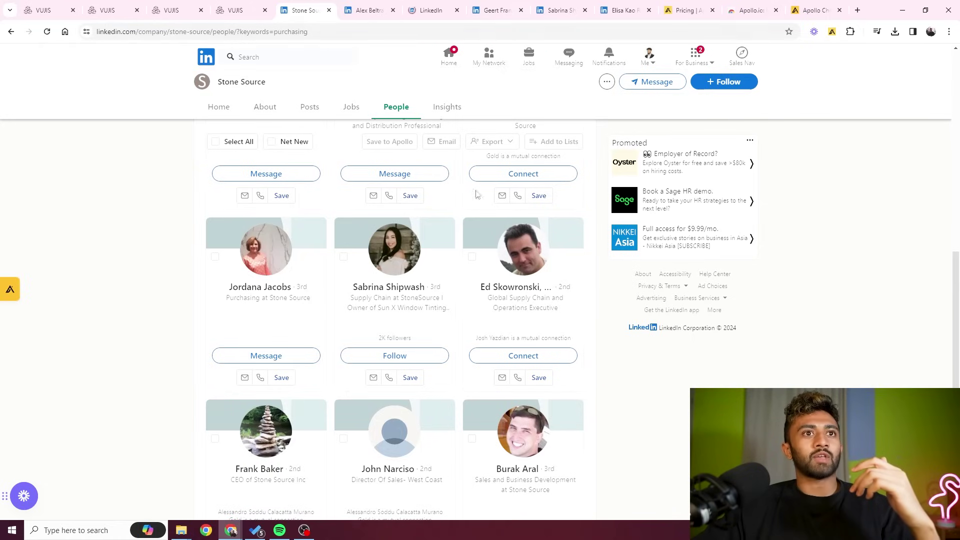
pyautogui.click(369, 10)
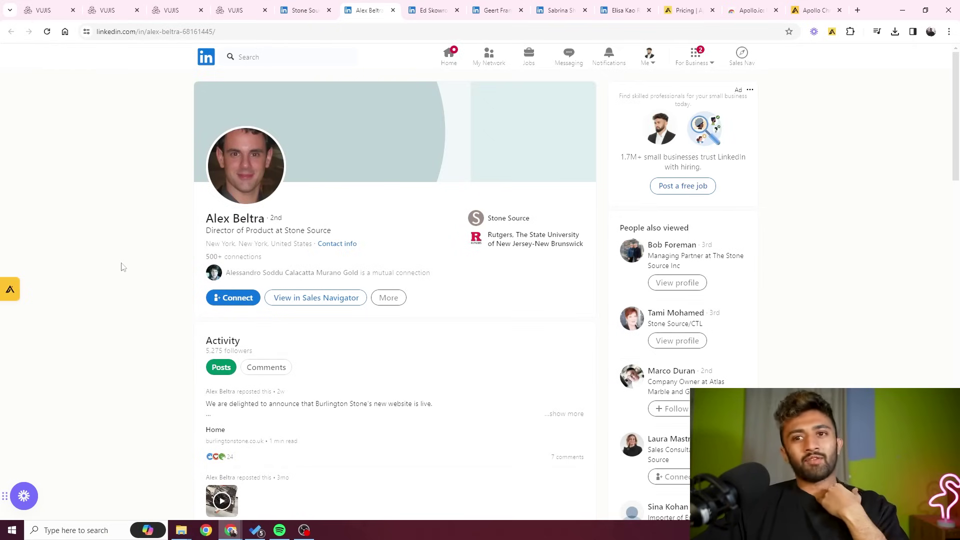
pyautogui.click(21, 290)
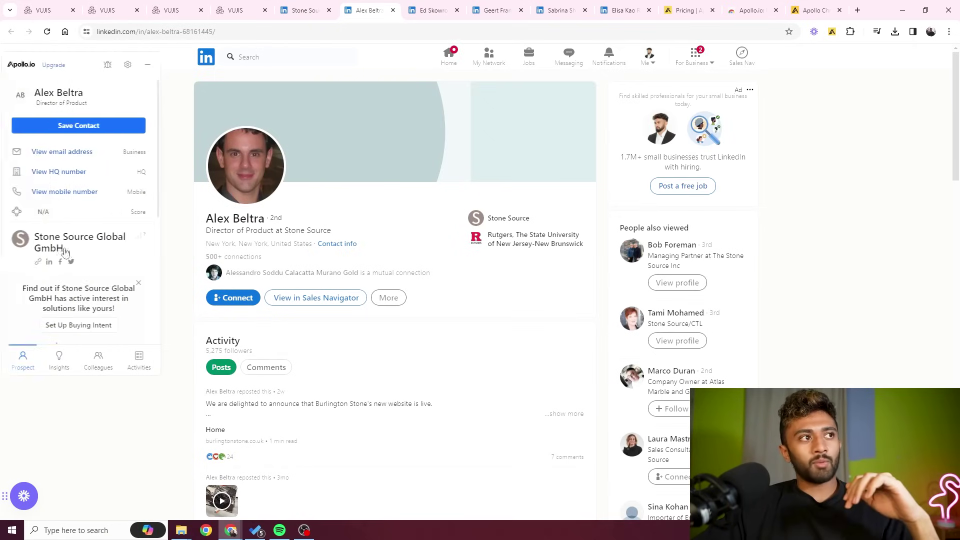
pyautogui.click(85, 126)
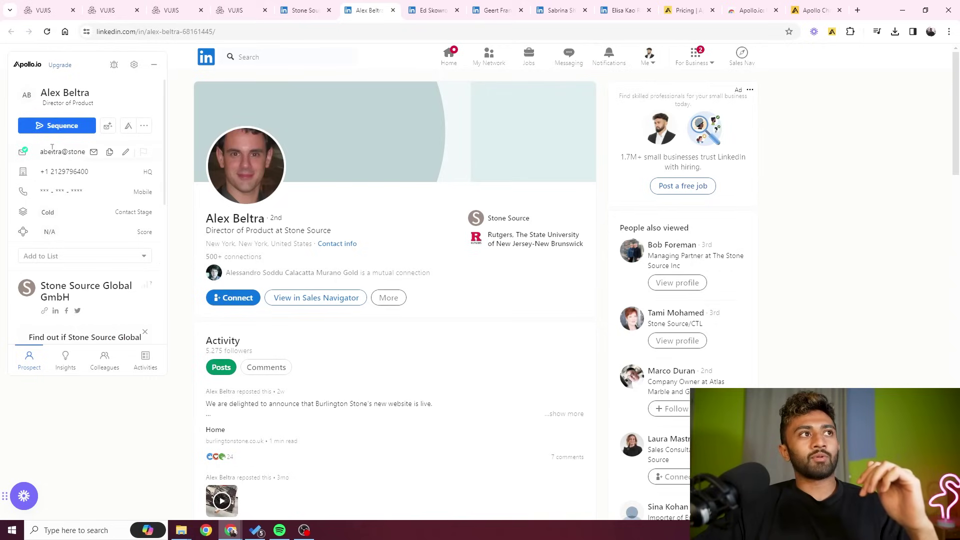
pyautogui.moveTo(143, 106)
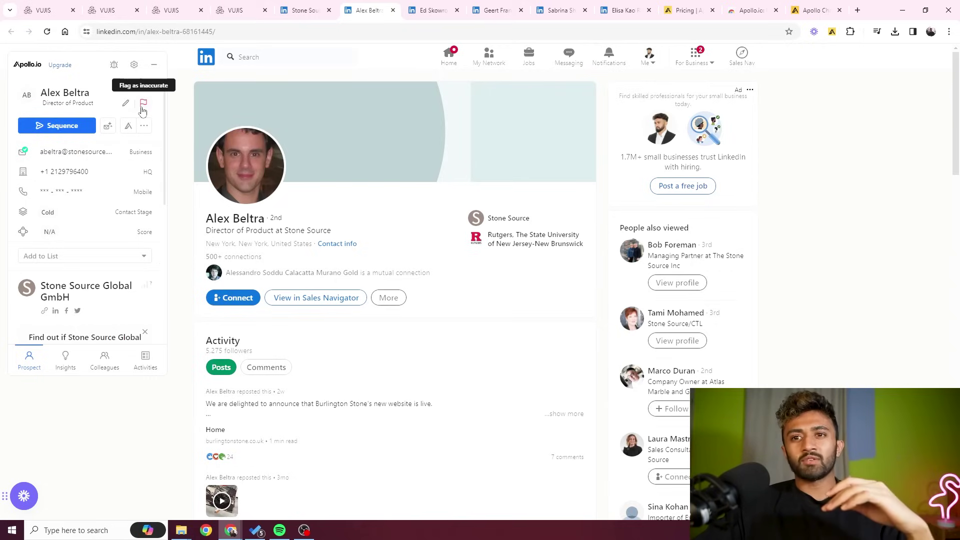
pyautogui.click(107, 10)
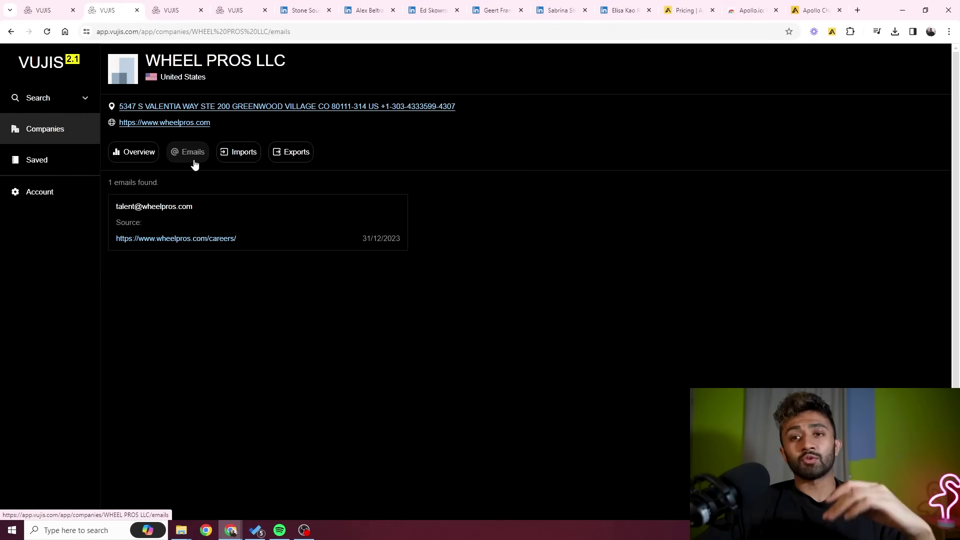
# Revisit the HS 2517 shipment results in Vujis, then return to Apollo's pricing plans page
pyautogui.click(238, 10)
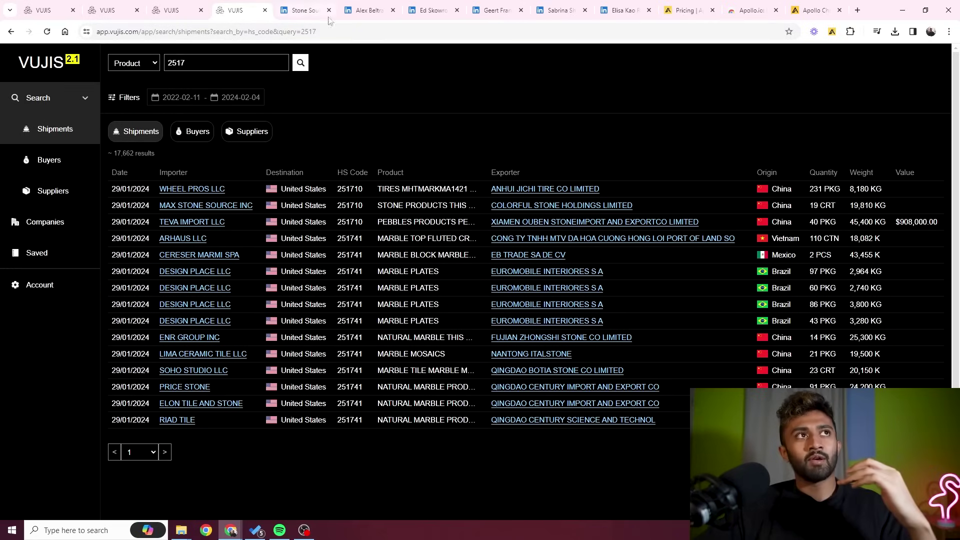
pyautogui.click(684, 10)
pyautogui.scroll(2, 306, 204)
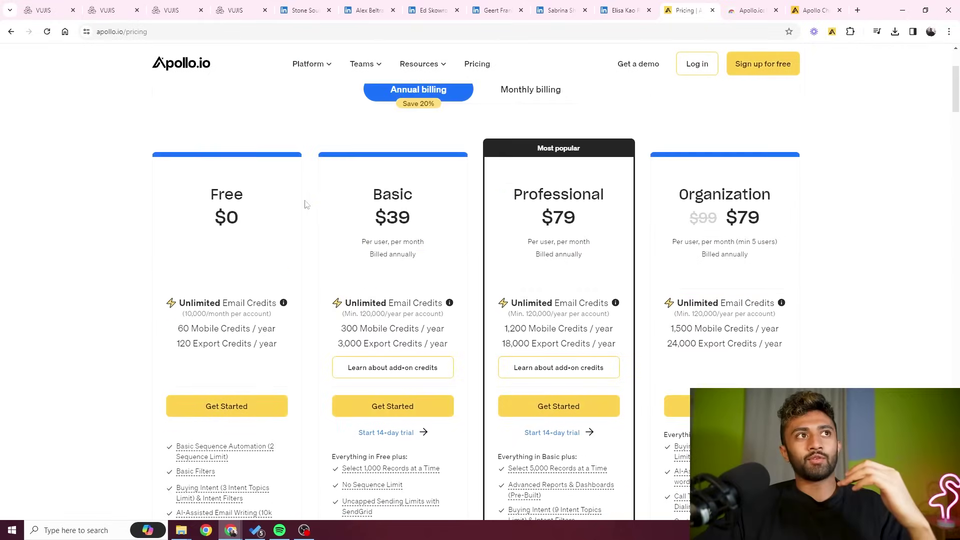